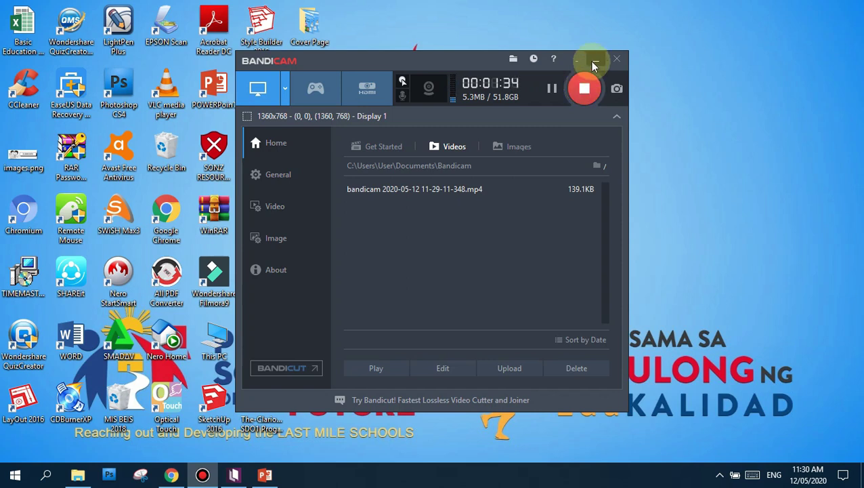
# Minimize Bandicam while it keeps recording and bring sample.pptx back into view.
pyautogui.click(594, 64)
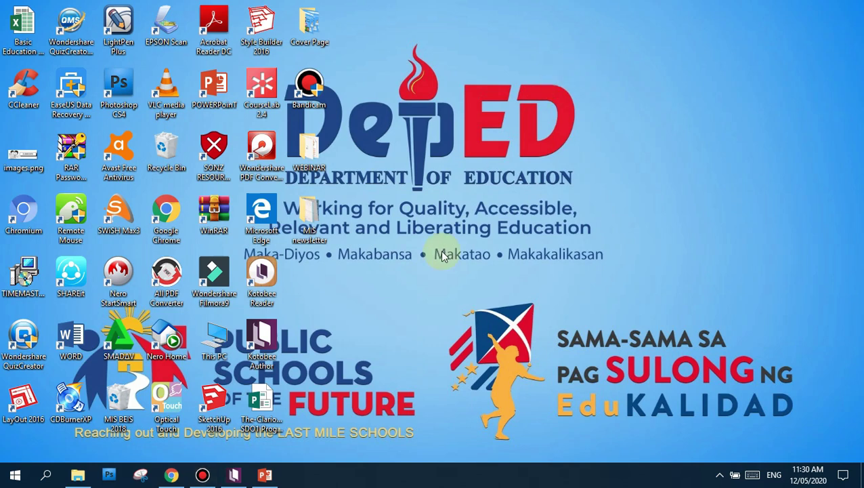
pyautogui.click(265, 476)
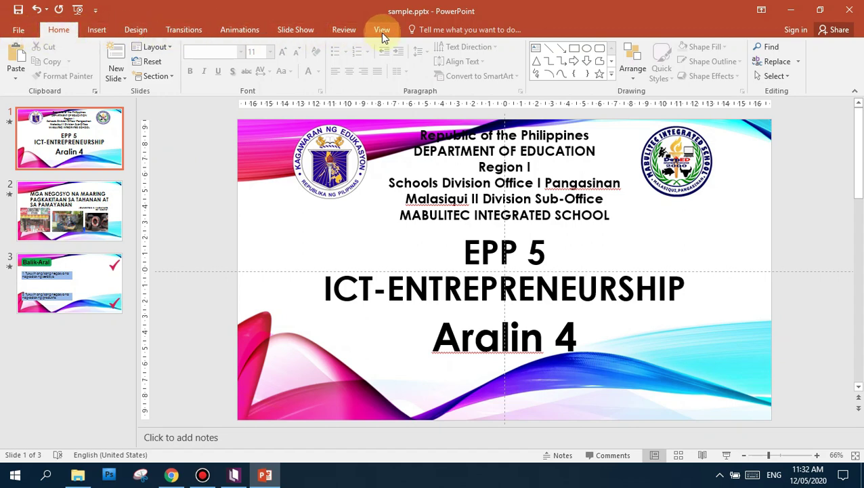
# Open PowerPoint's Screen Recording controls from the Insert tab's Media group.
pyautogui.click(98, 32)
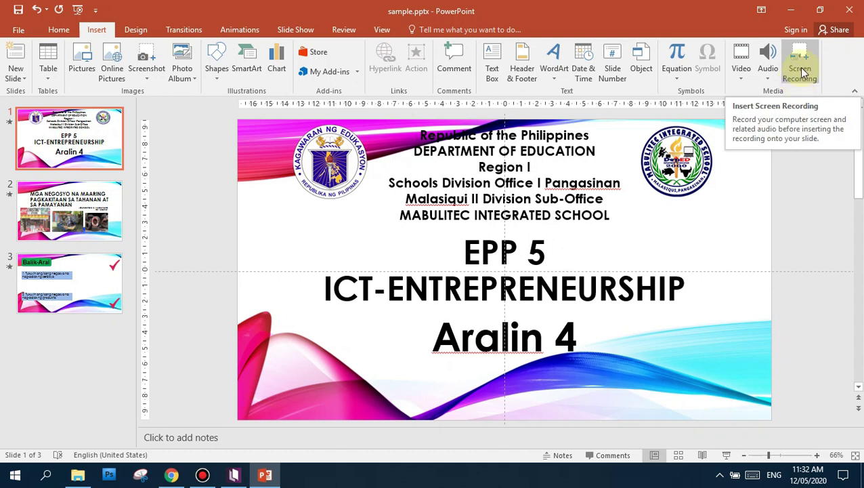
pyautogui.click(802, 71)
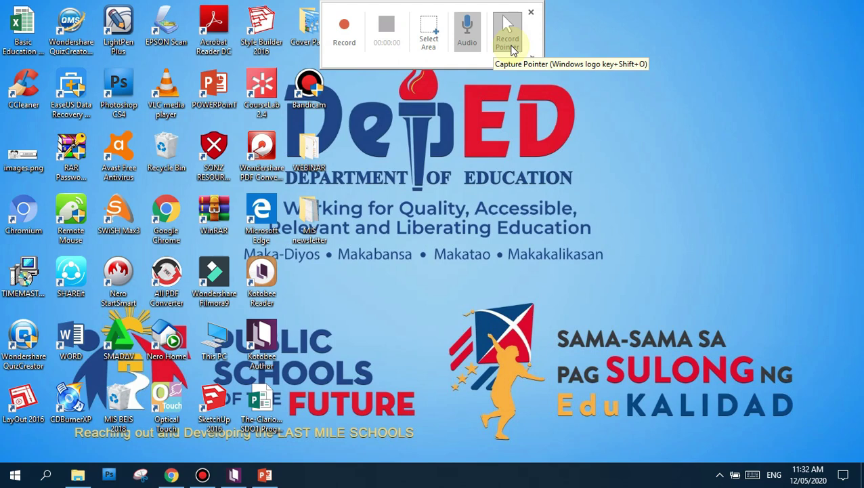
# Select an almost full-screen capture area and switch on Audio and Record Pointer.
pyautogui.click(467, 31)
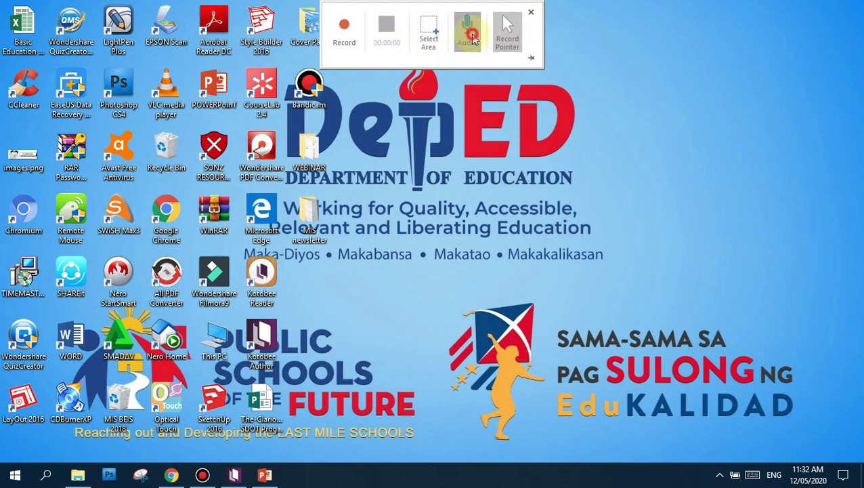
pyautogui.click(512, 49)
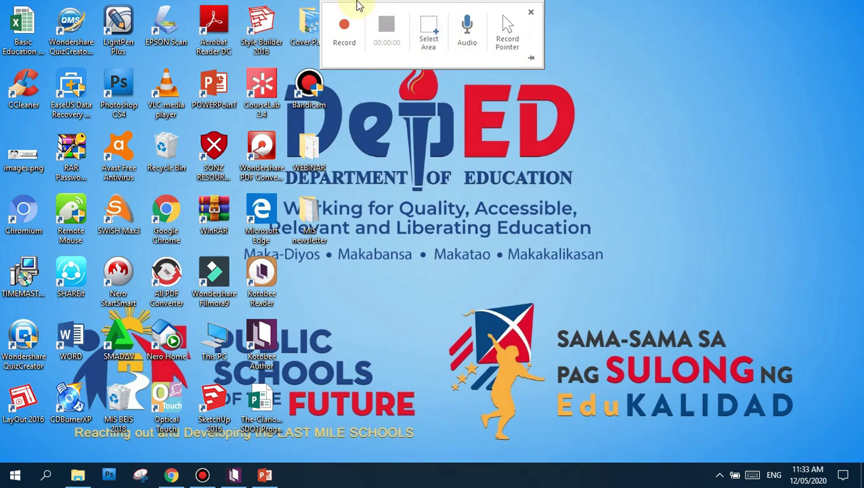
pyautogui.click(431, 39)
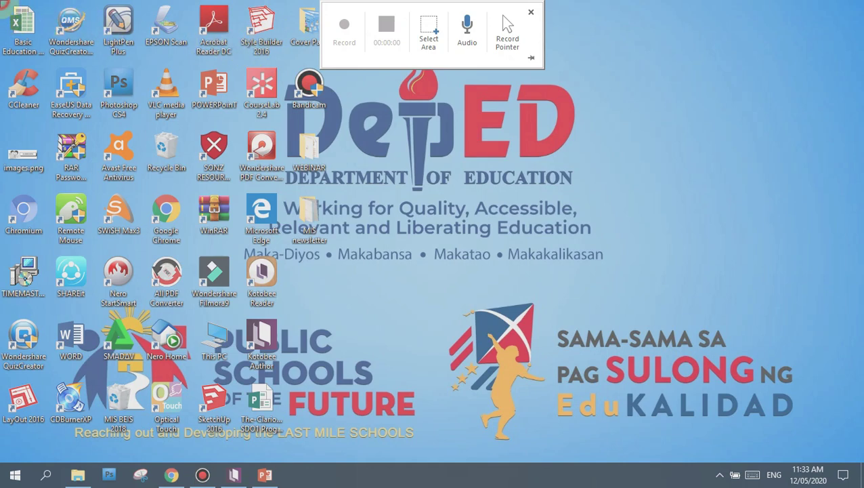
pyautogui.moveTo(1, 0)
pyautogui.mouseDown()
pyautogui.moveTo(242, 162)
pyautogui.moveTo(858, 466)
pyautogui.mouseUp()
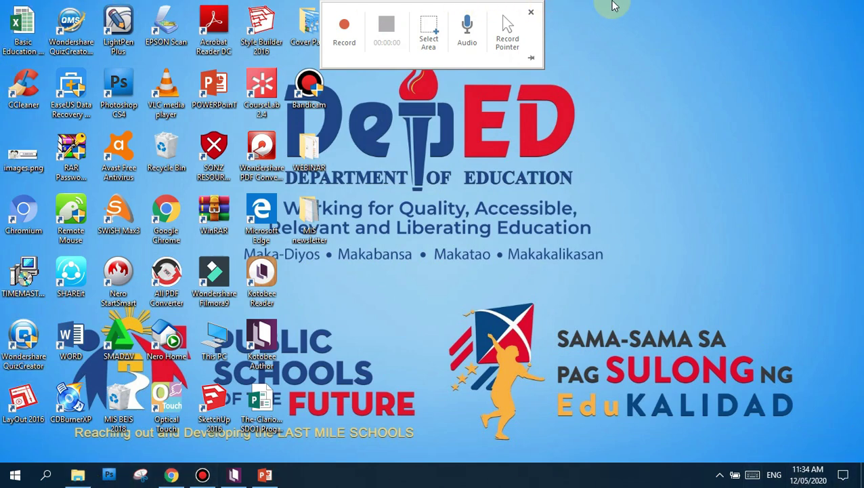
pyautogui.click(467, 36)
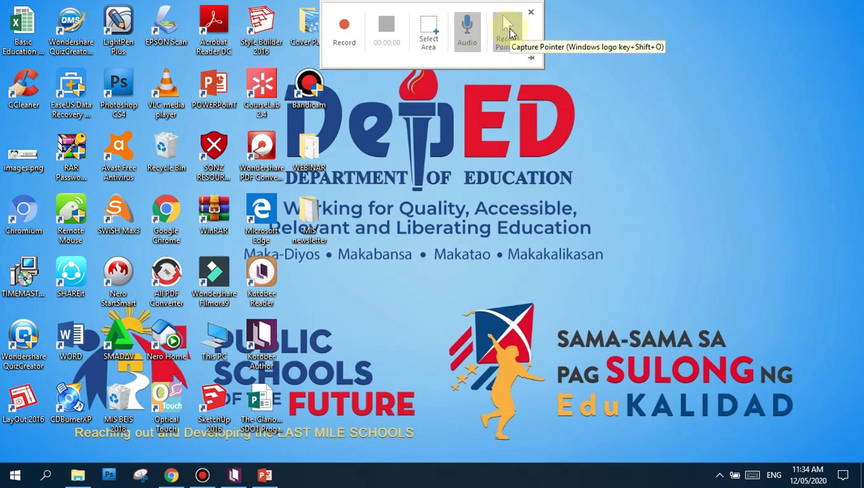
pyautogui.click(507, 30)
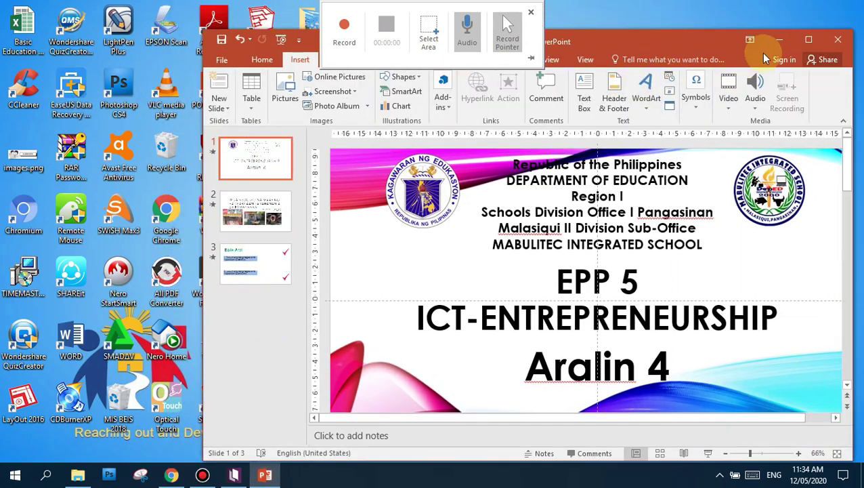
# Maximize sample.pptx and start the slide show from the EPP 5 title slide.
pyautogui.click(804, 39)
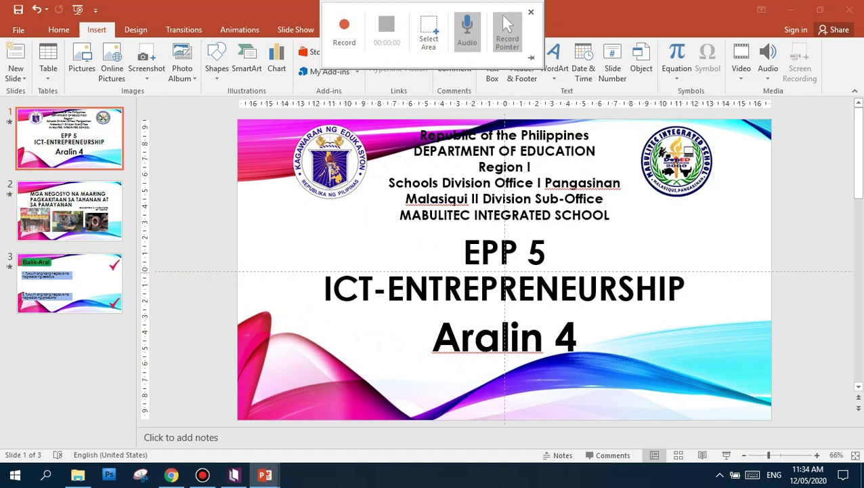
pyautogui.press('F5')
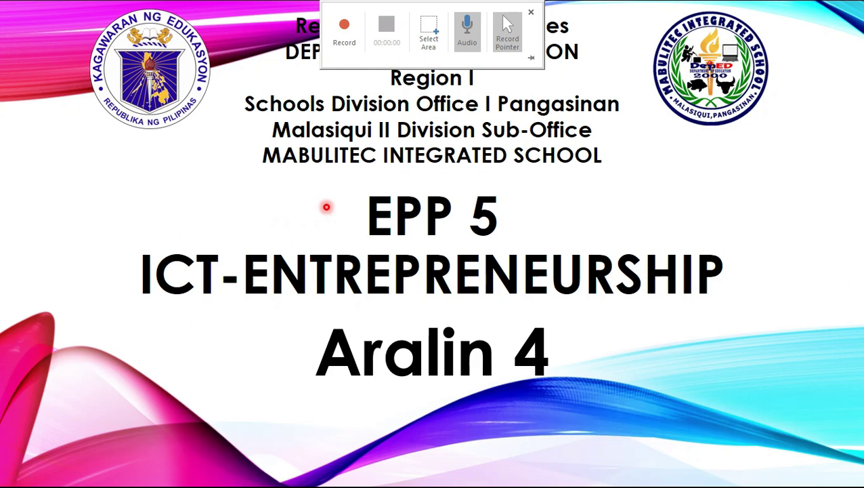
# Turn on the laser pointer and record about 20 seconds of the title slide.
pyautogui.press('Escape')
pyautogui.hotkey('ctrl', 'l')
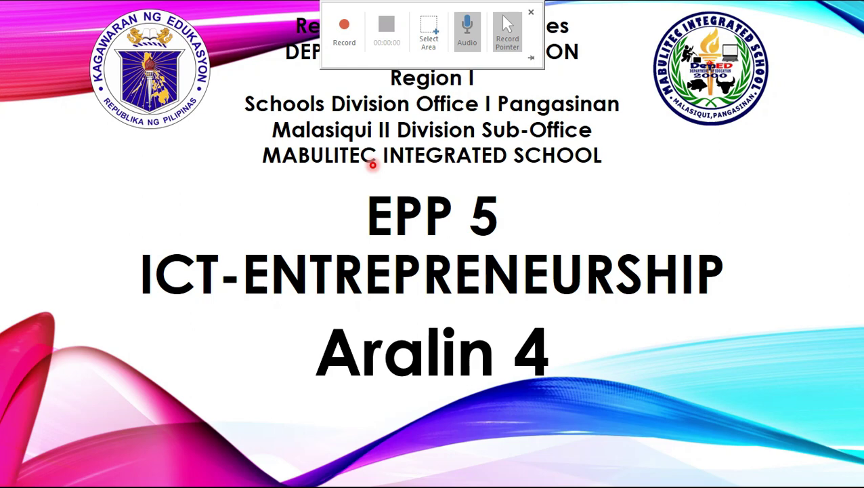
pyautogui.click(344, 25)
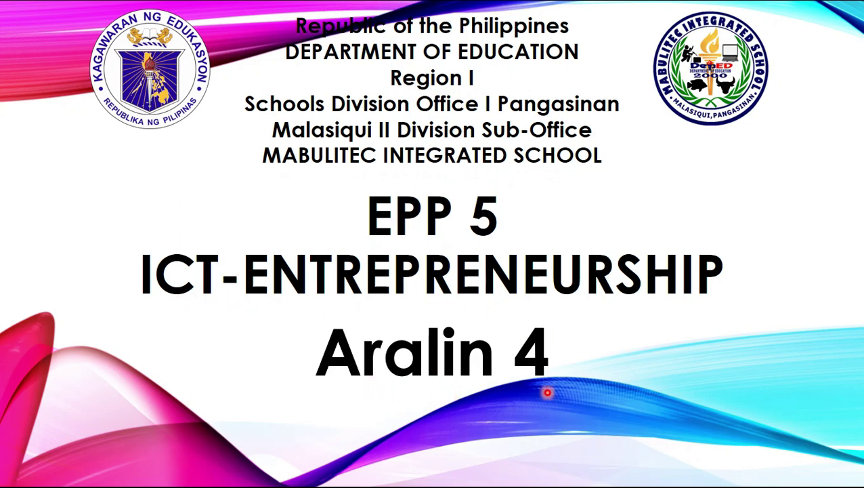
pyautogui.moveTo(337, 8)
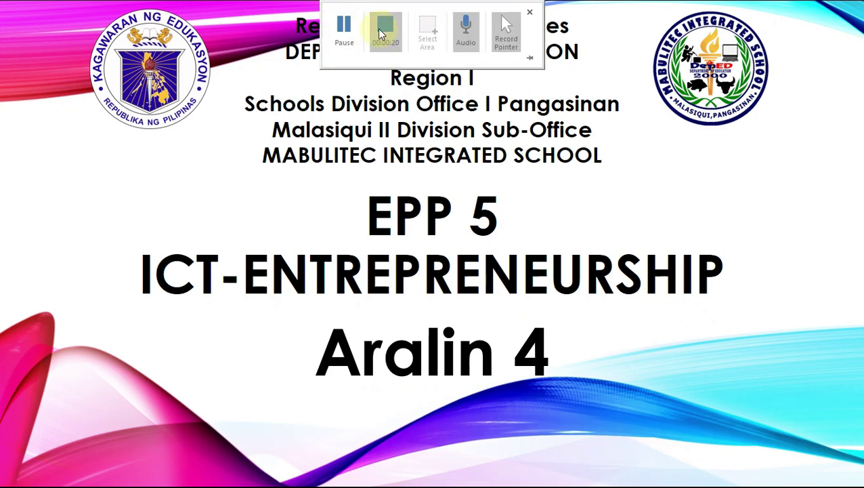
pyautogui.click(381, 34)
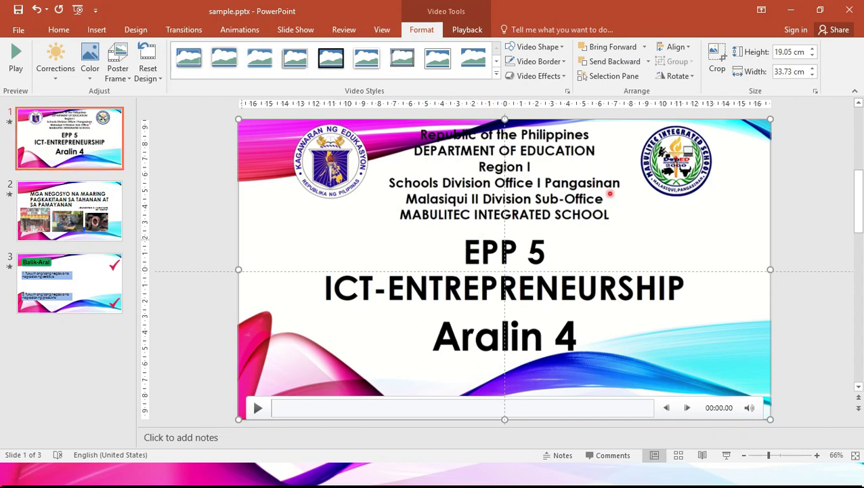
pyautogui.click(57, 283)
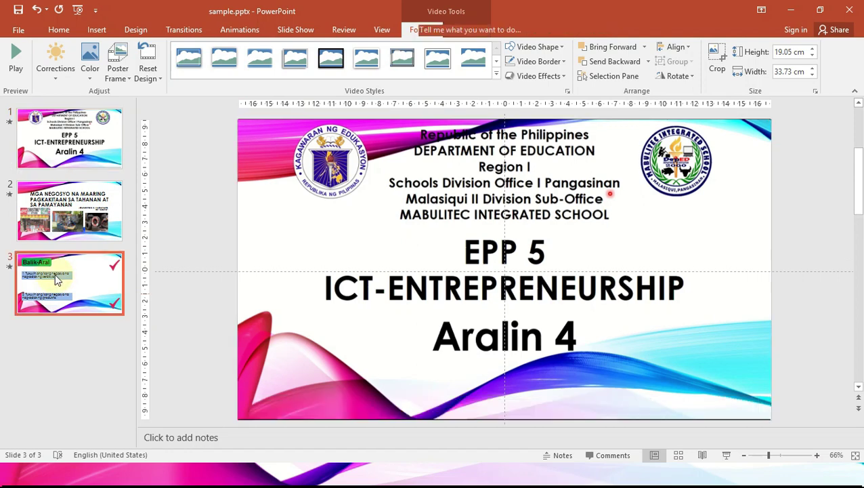
pyautogui.click(100, 140)
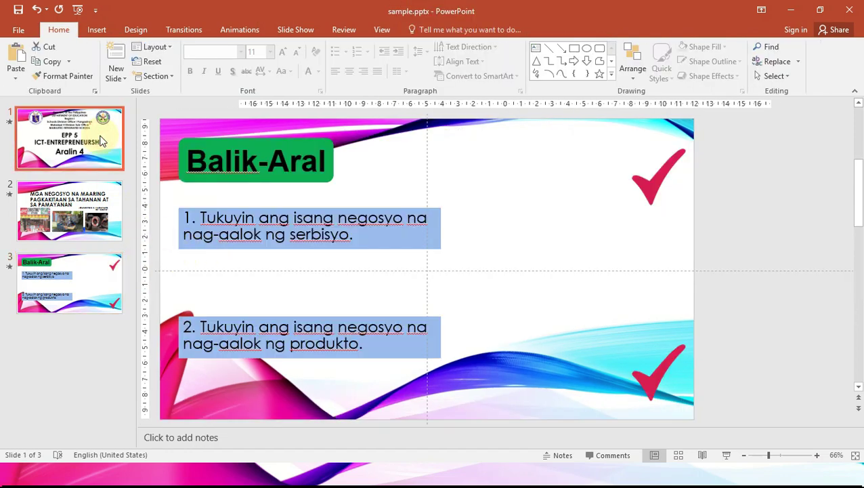
pyautogui.click(647, 250)
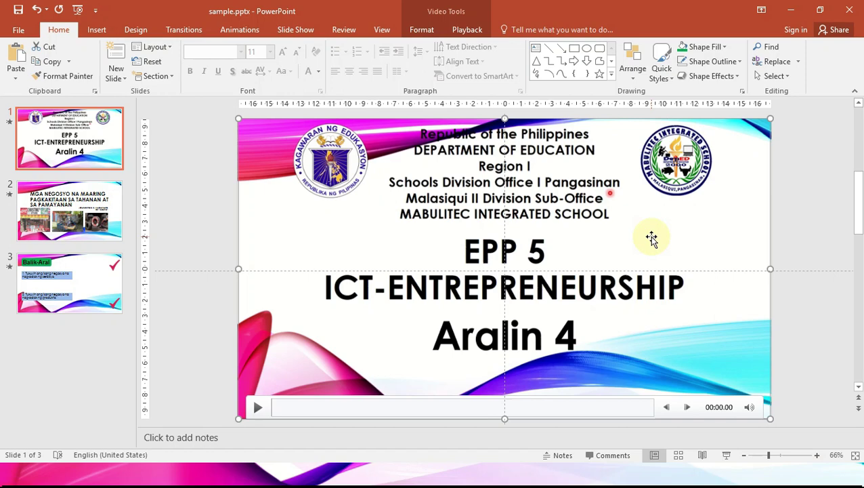
pyautogui.click(200, 215)
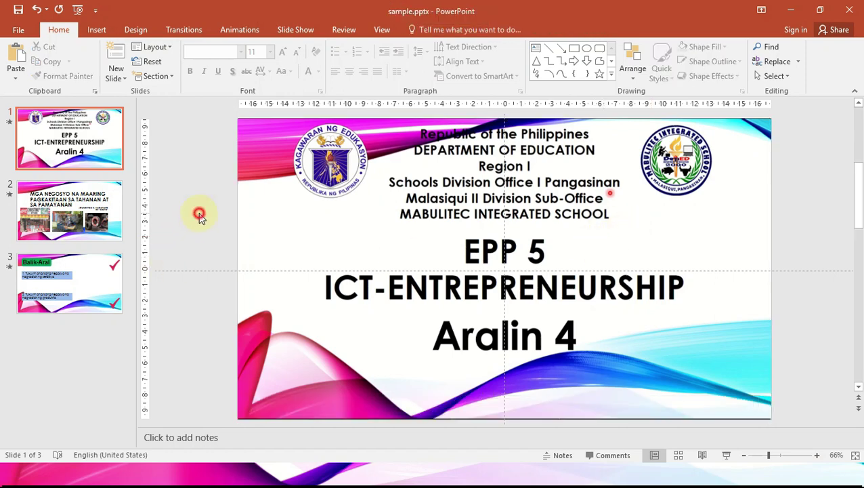
pyautogui.click(556, 223)
# Export the slide's embedded video via Save Media As as 'video 1.mp4' in WEBINAR.
pyautogui.rightClick(557, 230)
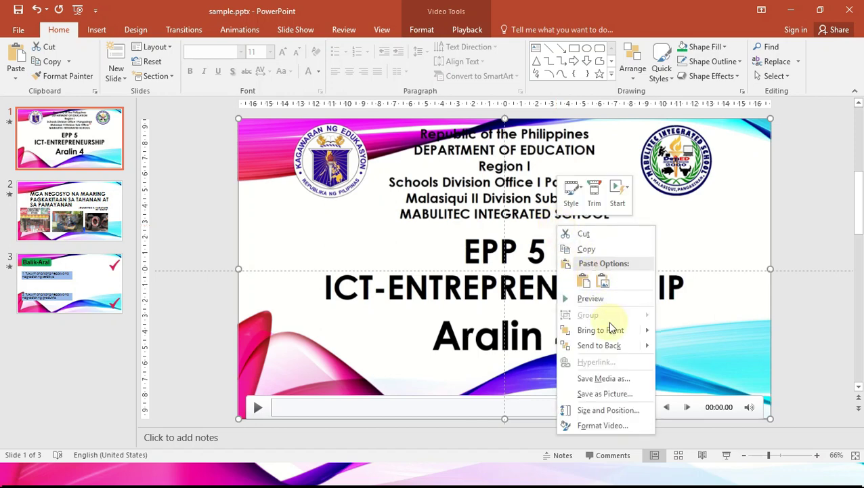
pyautogui.click(604, 378)
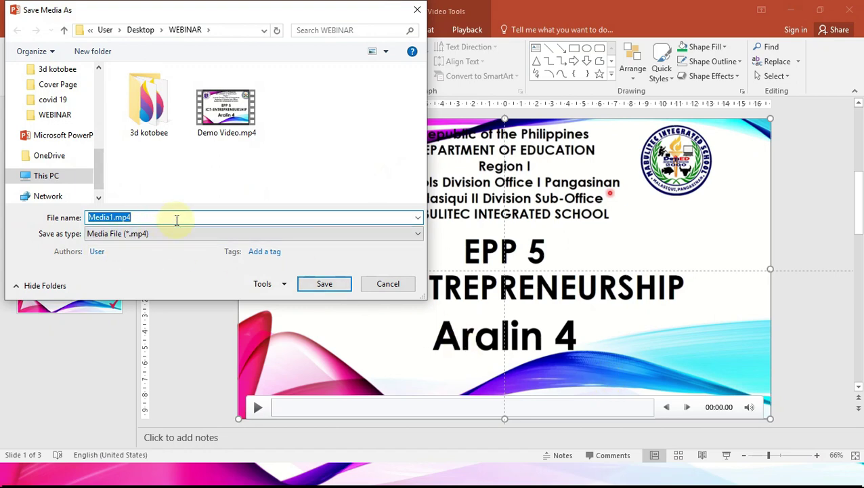
pyautogui.write('video 1')
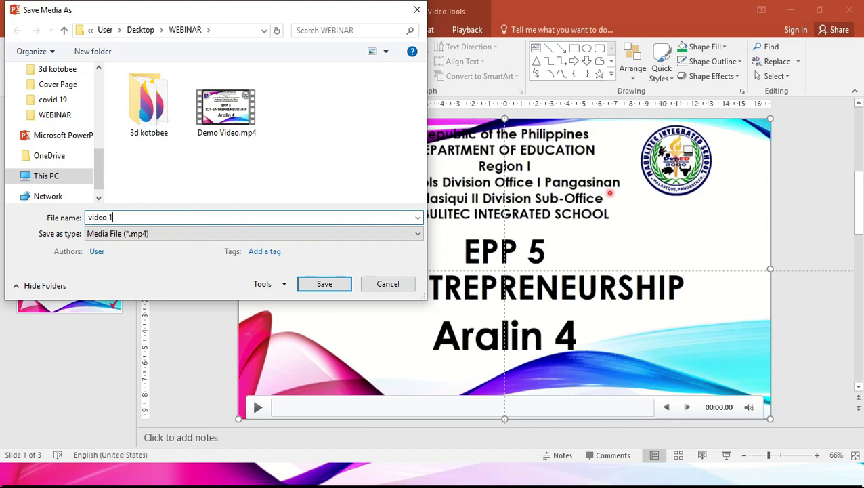
pyautogui.click(324, 284)
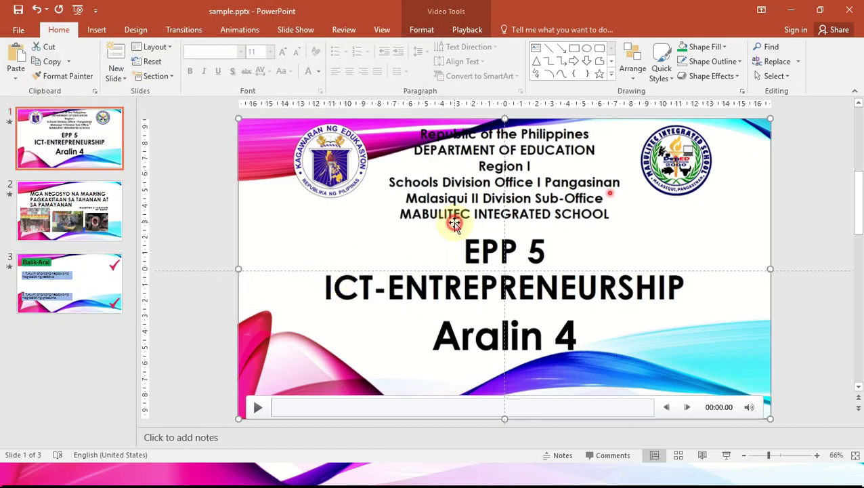
# Delete the title-slide video, briefly run the slide show, then show the Windows desktop.
pyautogui.press('Delete')
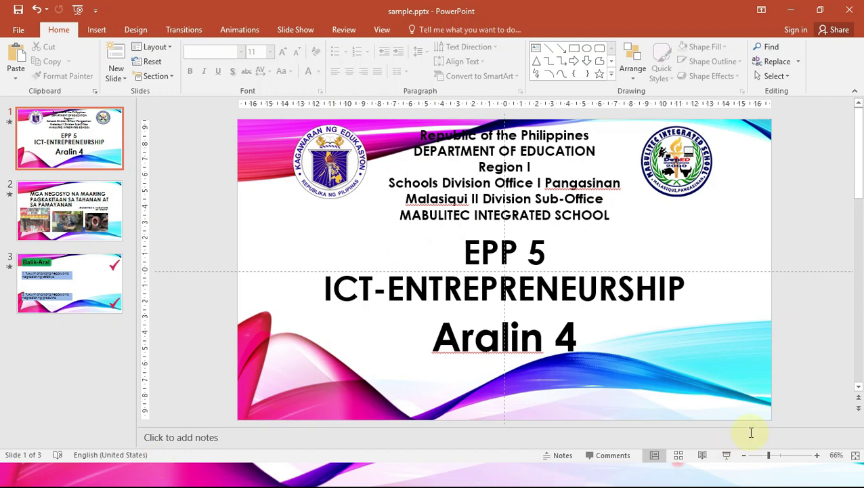
pyautogui.scroll(-2, 409, 171)
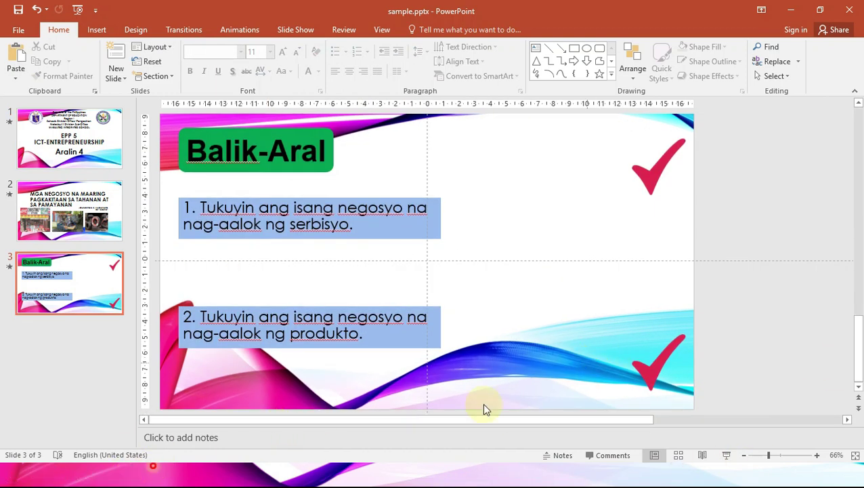
pyautogui.press('F5')
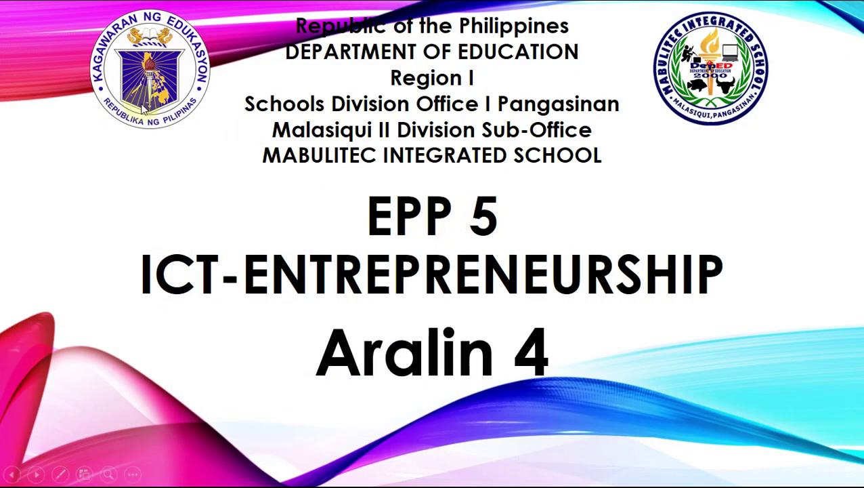
pyautogui.press('super+d')
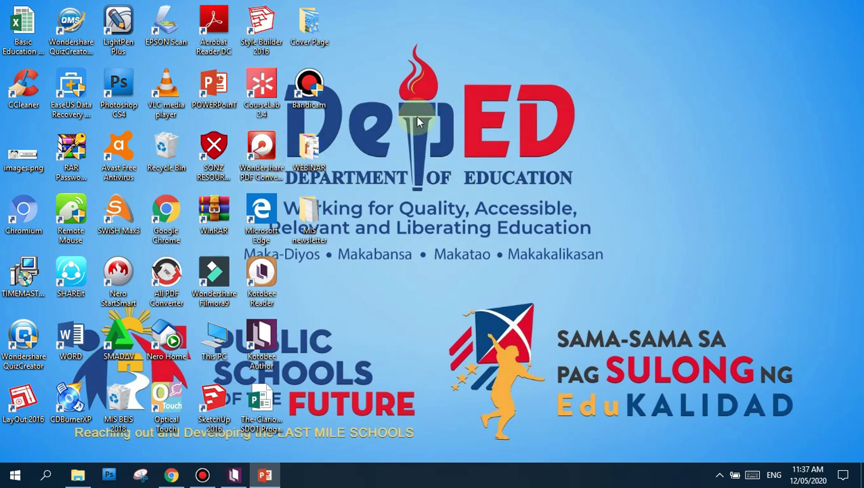
# Open the WEBINAR folder in File Explorer and select the 6.68 MB video 1.mp4.
pyautogui.click(77, 475)
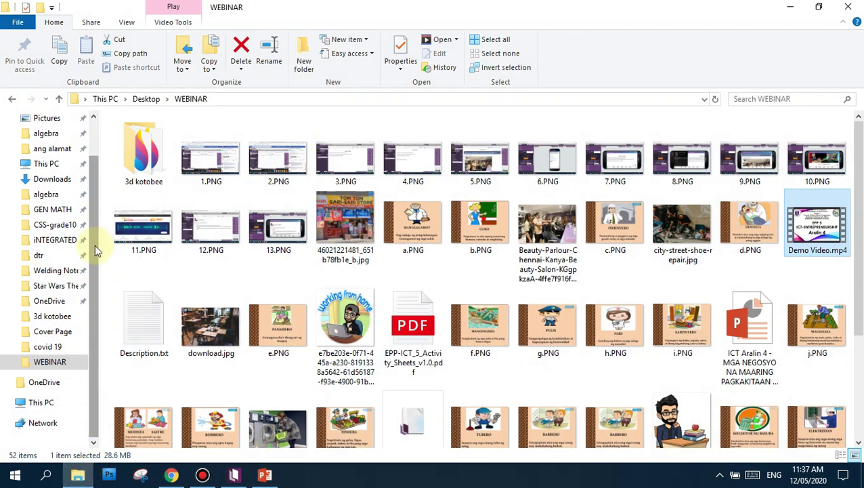
pyautogui.scroll(-3, 720, 175)
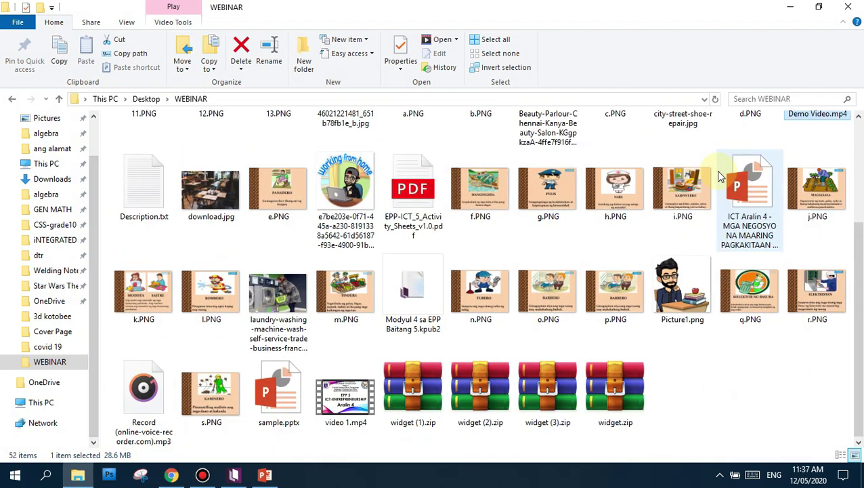
pyautogui.click(748, 196)
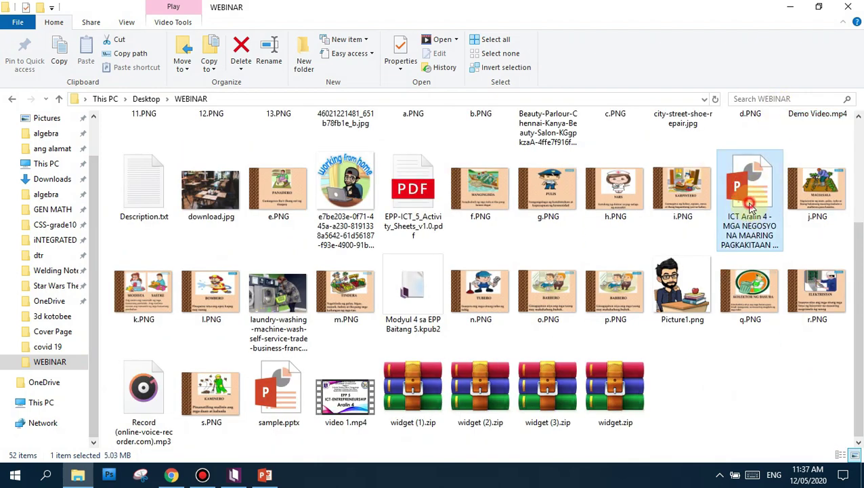
pyautogui.press('v')
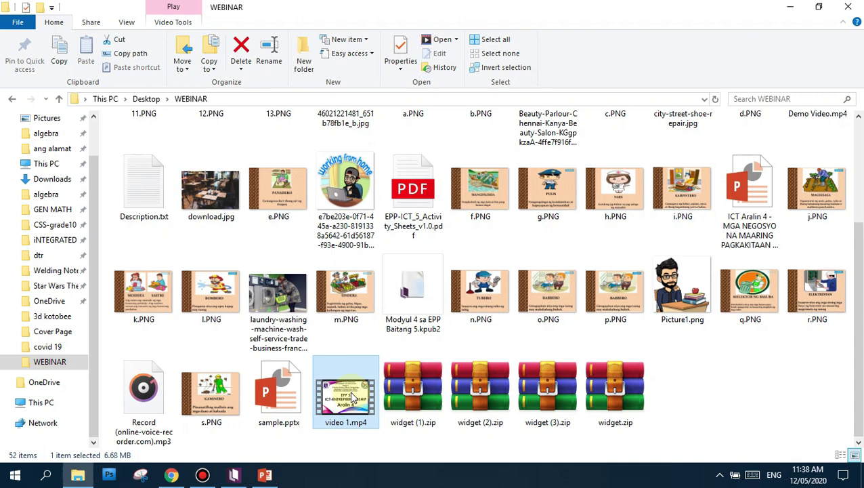
# Open the Mga Bidyong Panturo chapter and add a left-aligned empty line below Offline Video.
pyautogui.click(234, 475)
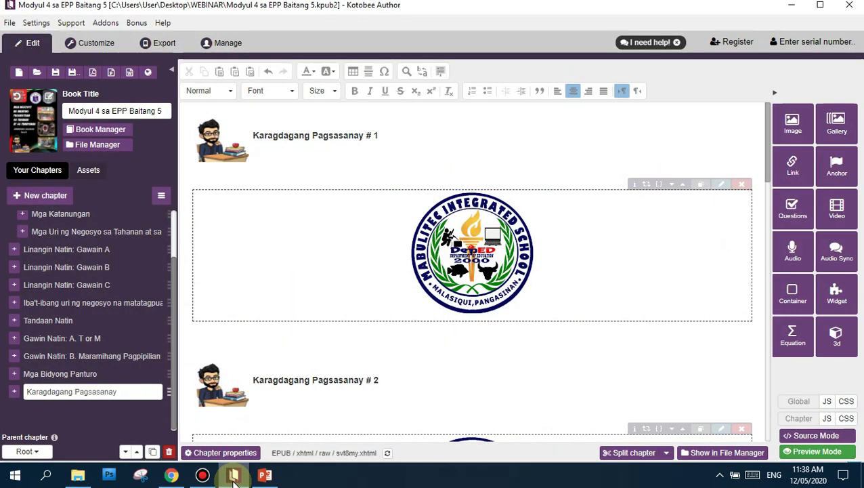
pyautogui.scroll(-2, 521, 296)
pyautogui.scroll(-2, 517, 312)
pyautogui.scroll(-3, 515, 327)
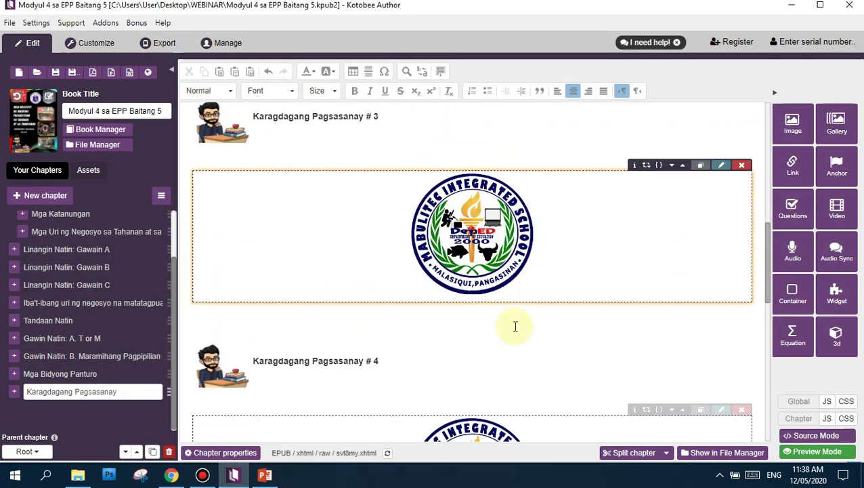
pyautogui.click(62, 375)
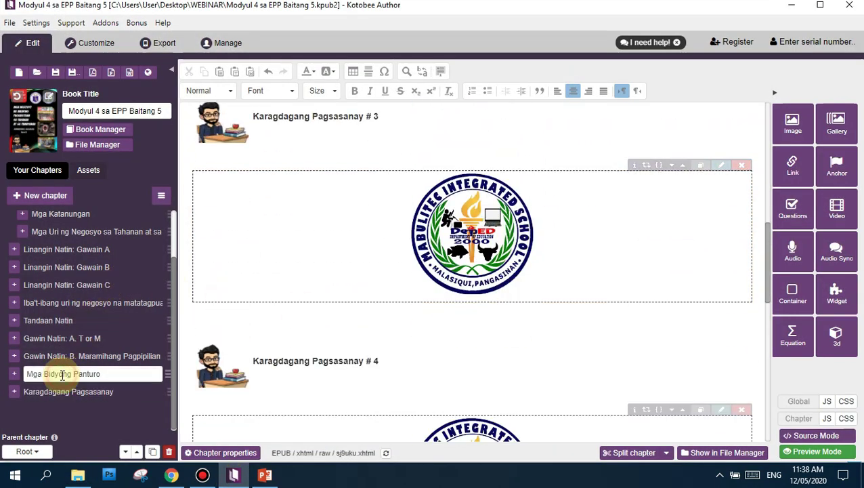
pyautogui.scroll(-3, 478, 229)
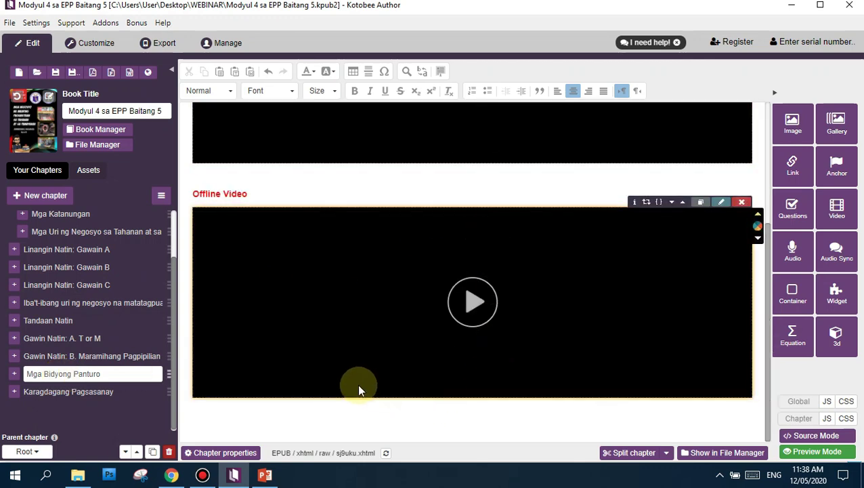
pyautogui.click(352, 408)
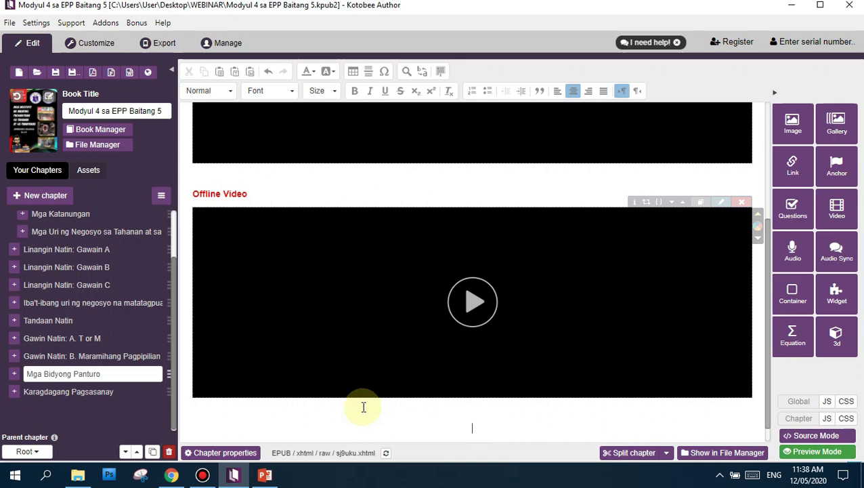
pyautogui.scroll(-1, 527, 419)
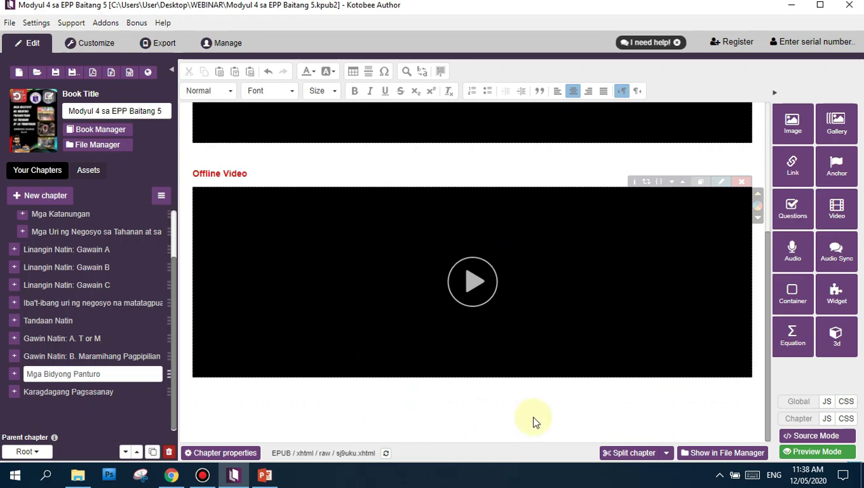
pyautogui.click(586, 123)
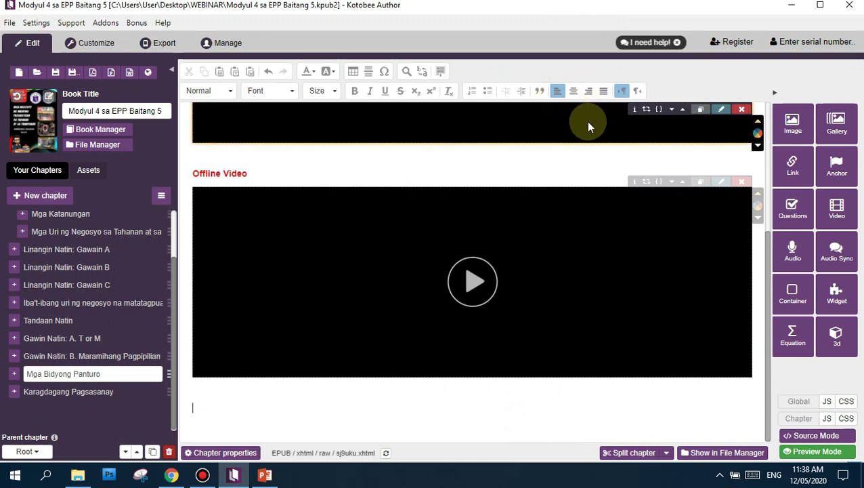
# Type the heading 'Karagdagang Bidyo' and make it red and bold.
pyautogui.write('Karagd')
pyautogui.write('agang Bidyo')
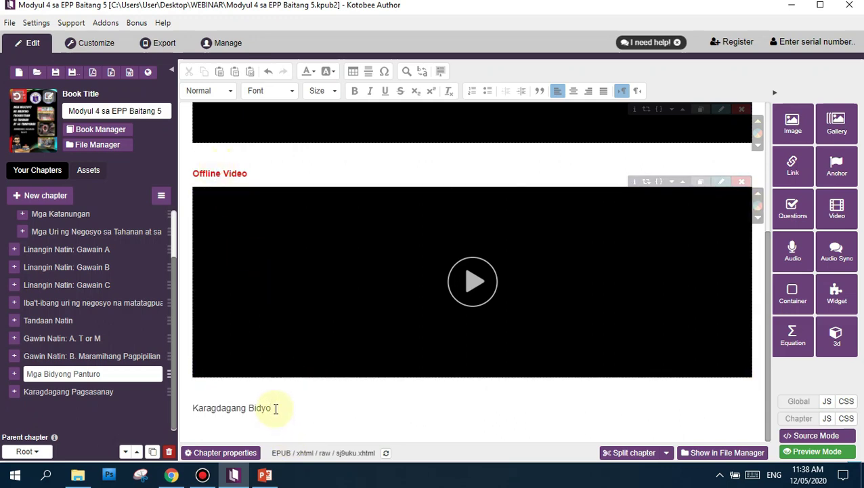
pyautogui.moveTo(275, 408); pyautogui.dragTo(187, 414)
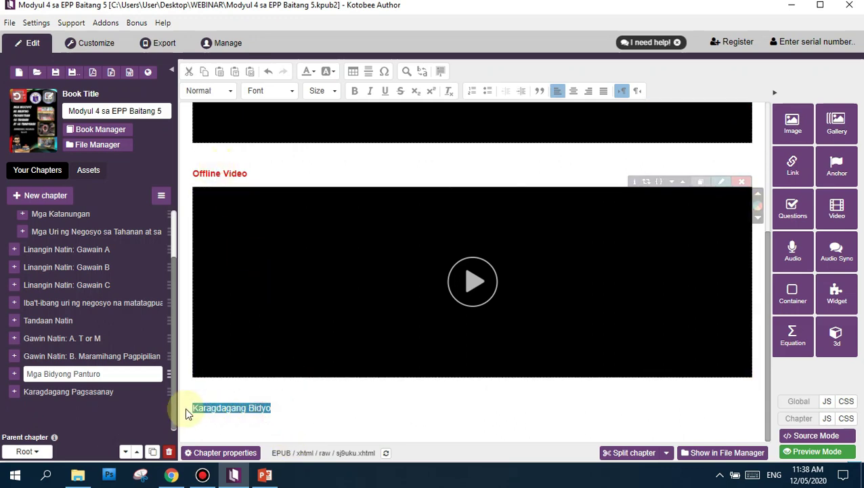
pyautogui.click(313, 73)
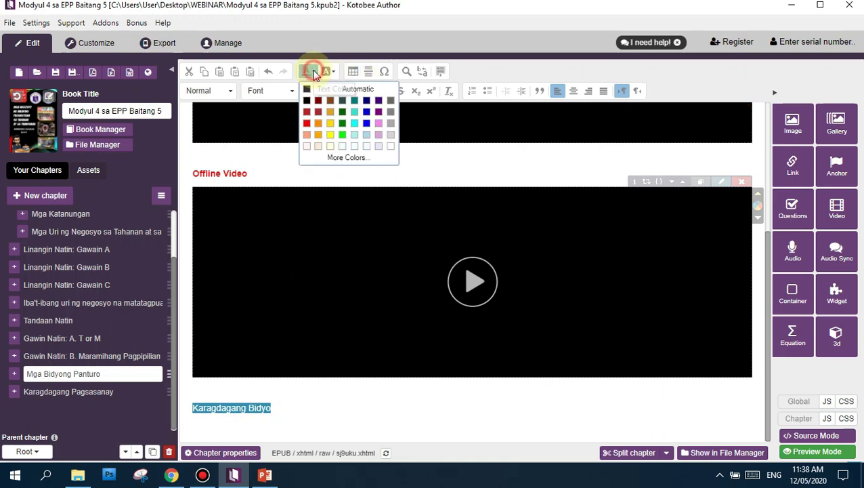
pyautogui.click(309, 119)
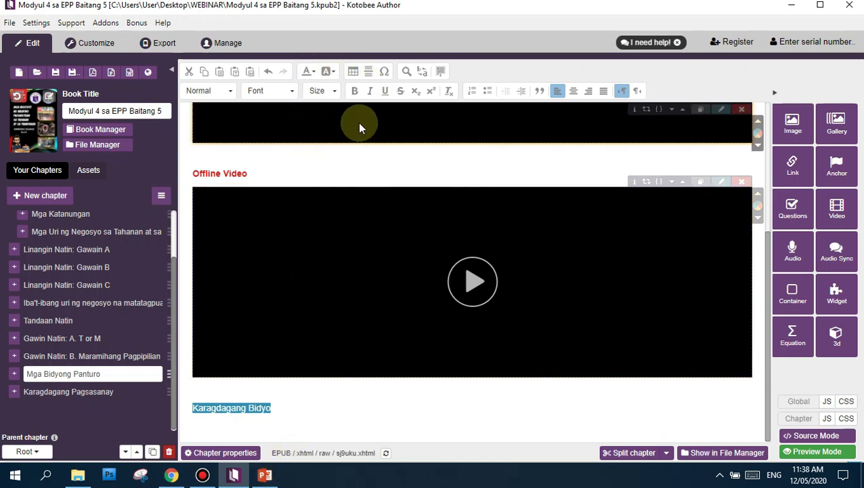
pyautogui.click(355, 92)
# Add a centered empty line beneath the Karagdagang Bidyo heading.
pyautogui.click(308, 407)
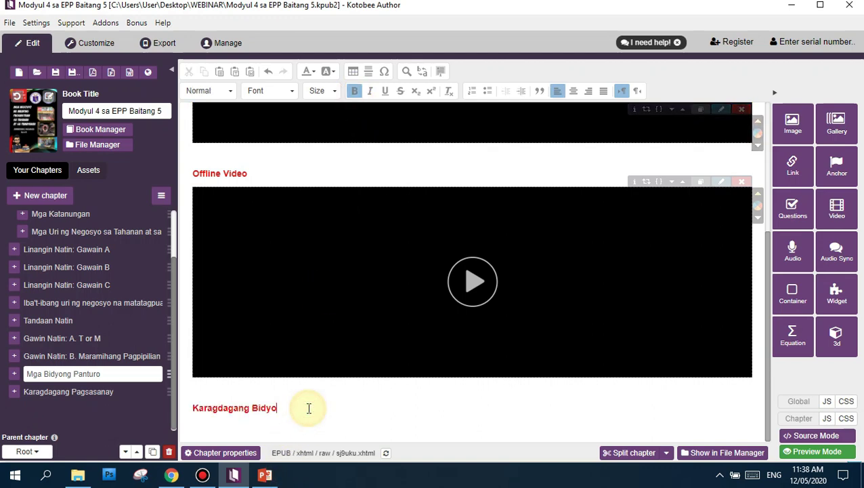
pyautogui.press('Return')
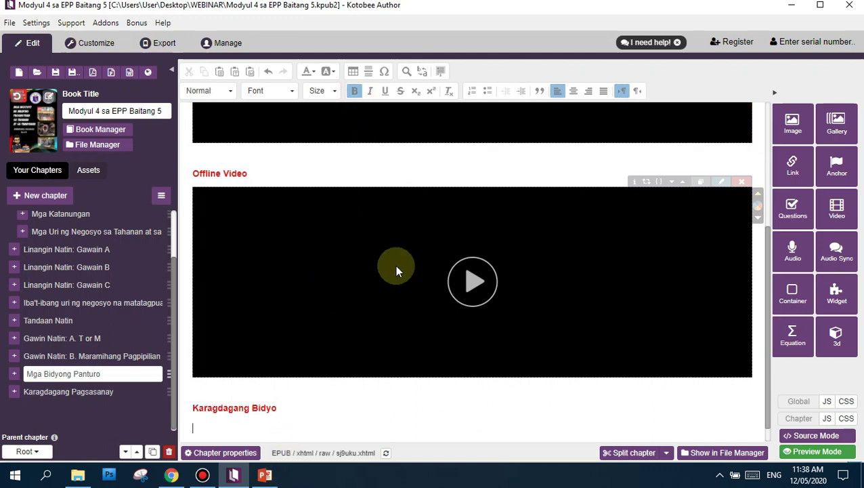
pyautogui.click(573, 90)
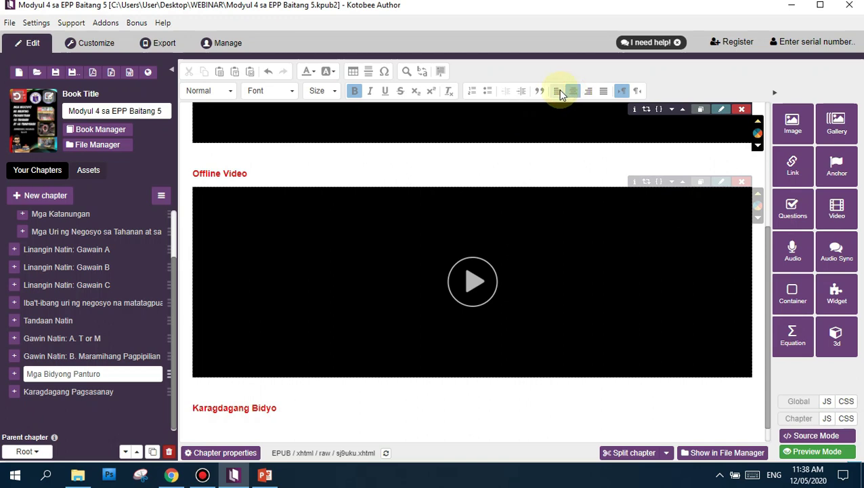
# Start a new video below the Karagdagang Bidyo heading, using a local file instead of a URL.
pyautogui.scroll(-1, 535, 308)
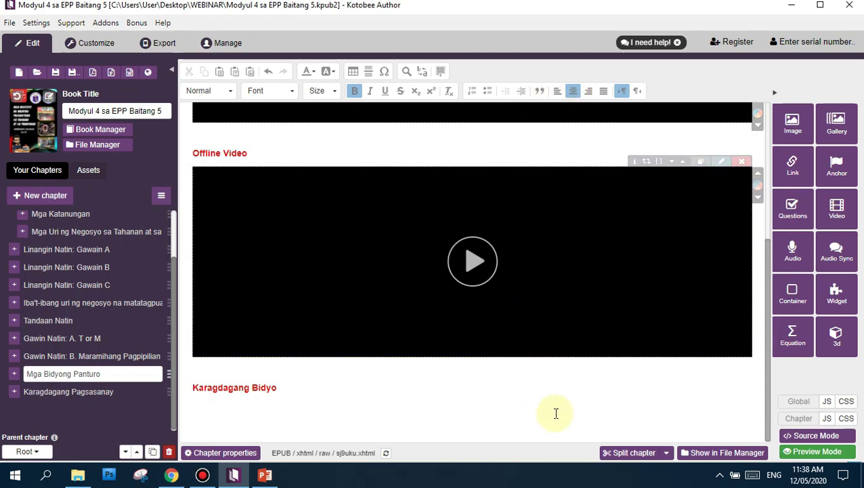
pyautogui.click(836, 209)
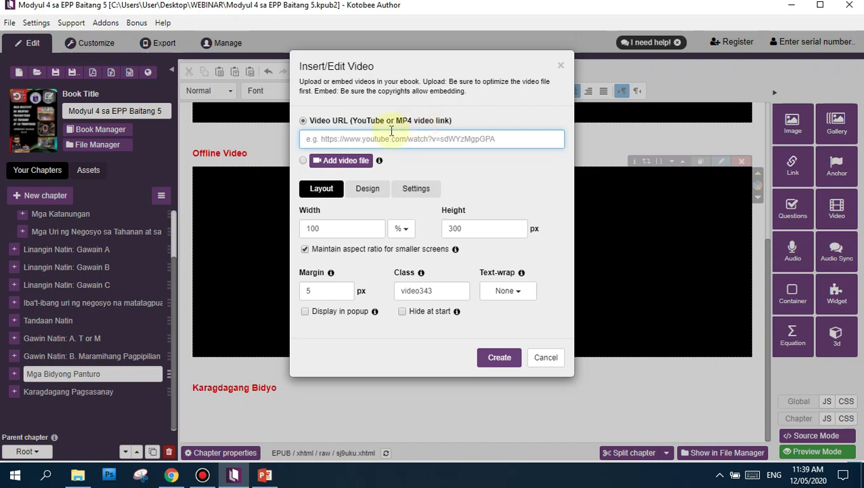
pyautogui.click(305, 161)
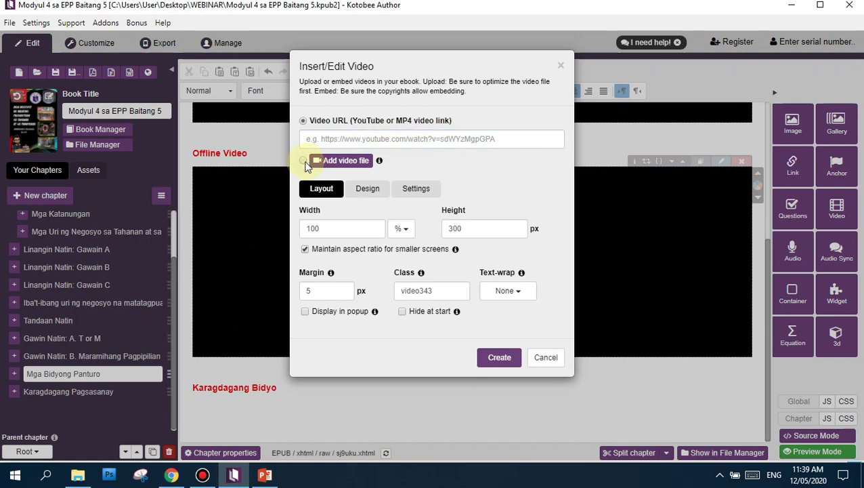
pyautogui.click(304, 161)
# Attach video 1.mp4 as the local video file, sized 100% wide by 300 px.
pyautogui.click(351, 164)
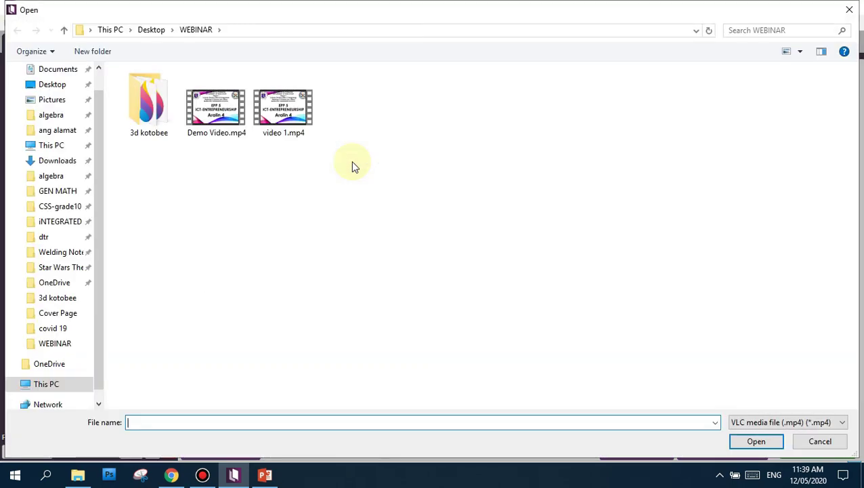
pyautogui.click(299, 125)
pyautogui.click(745, 442)
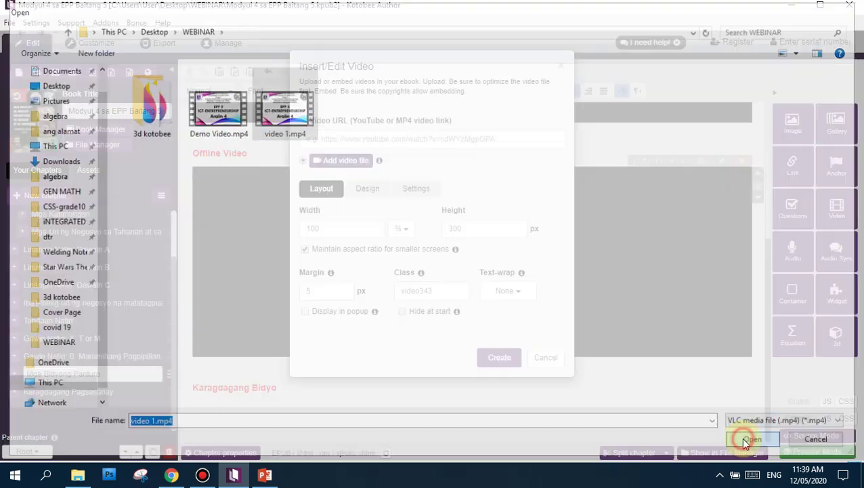
pyautogui.click(506, 361)
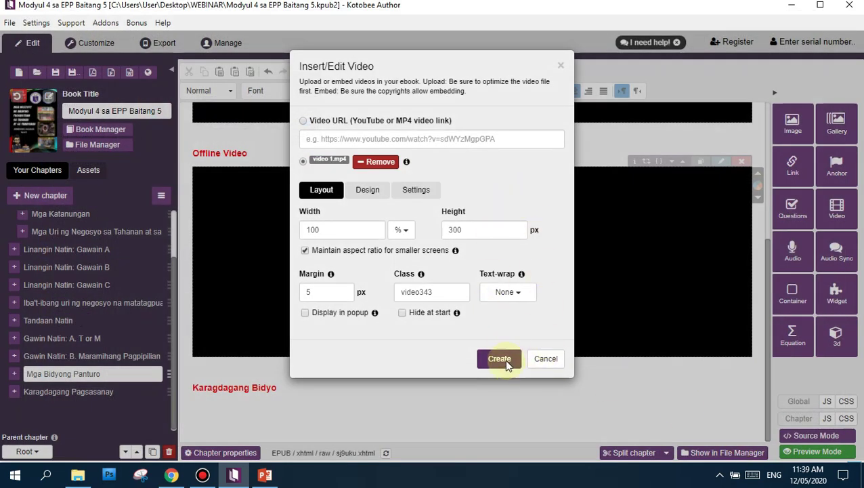
# Create the video and open the Mga Bidyong Panturo chapter in the ebook preview.
pyautogui.click(505, 359)
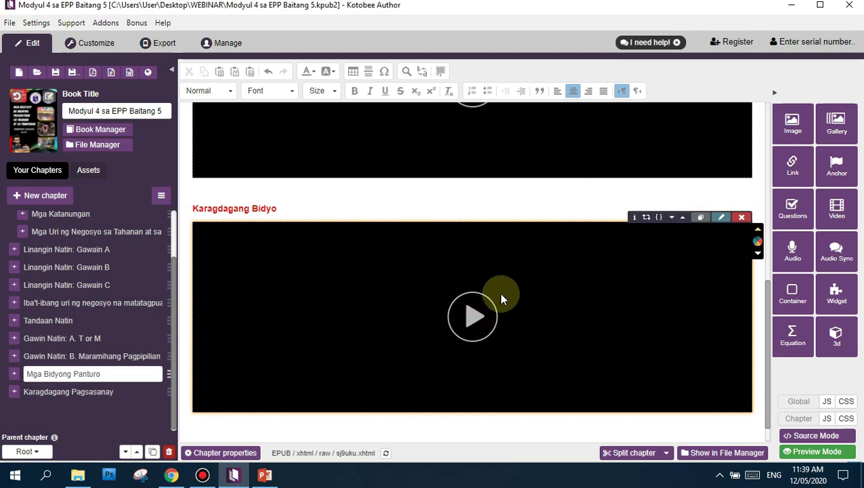
pyautogui.click(99, 46)
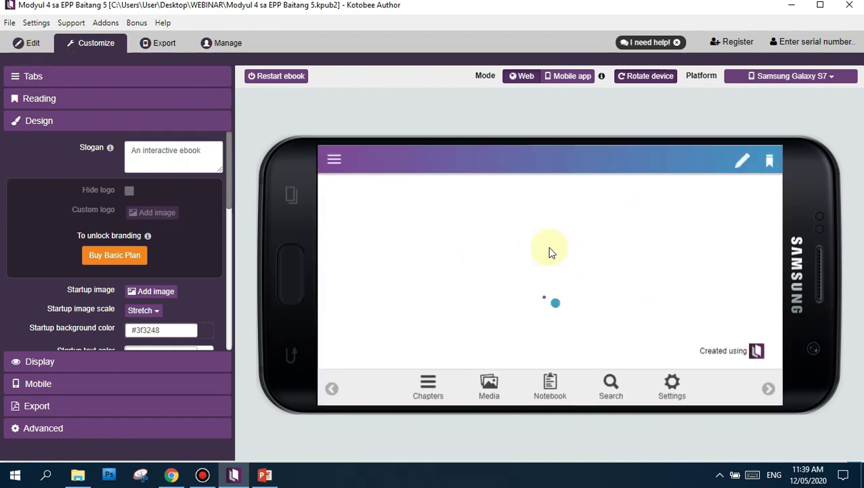
pyautogui.scroll(-3, 492, 234)
pyautogui.scroll(-5, 493, 235)
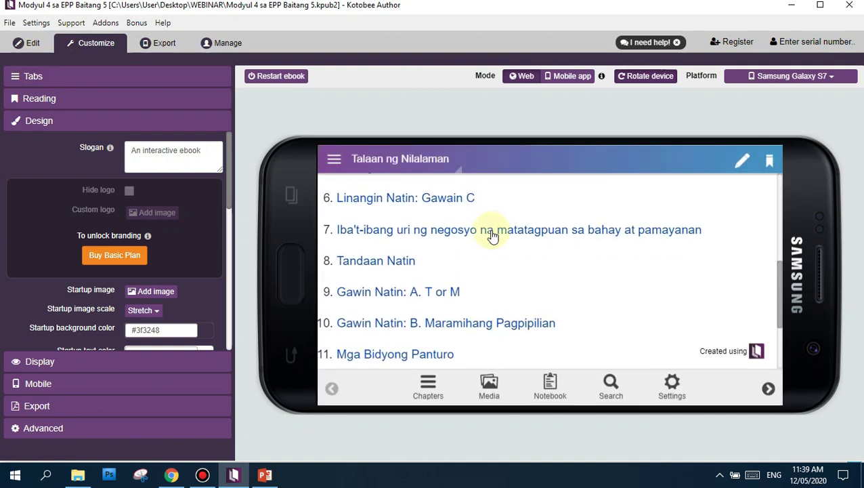
pyautogui.click(374, 244)
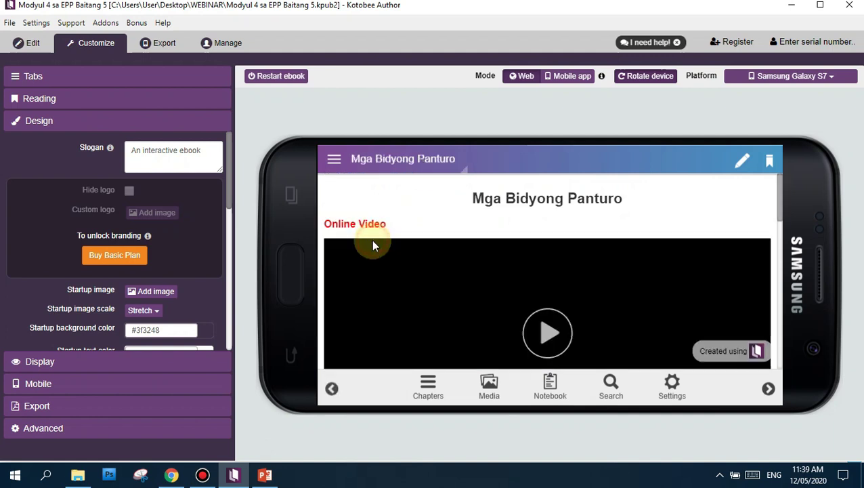
# Play the new video under Karagdagang Bidyo in the preview, pausing at 0:07 of 0:20.
pyautogui.scroll(-3, 614, 223)
pyautogui.scroll(-2, 611, 225)
pyautogui.scroll(-2, 612, 225)
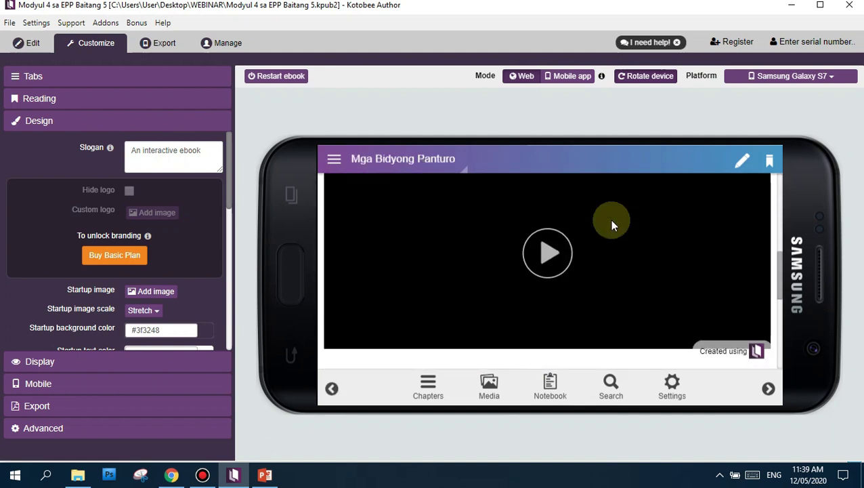
pyautogui.scroll(-3, 611, 225)
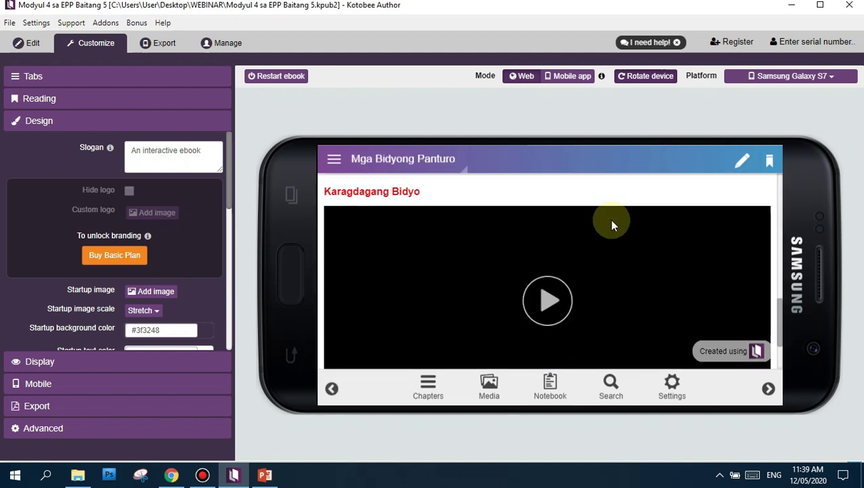
pyautogui.click(549, 301)
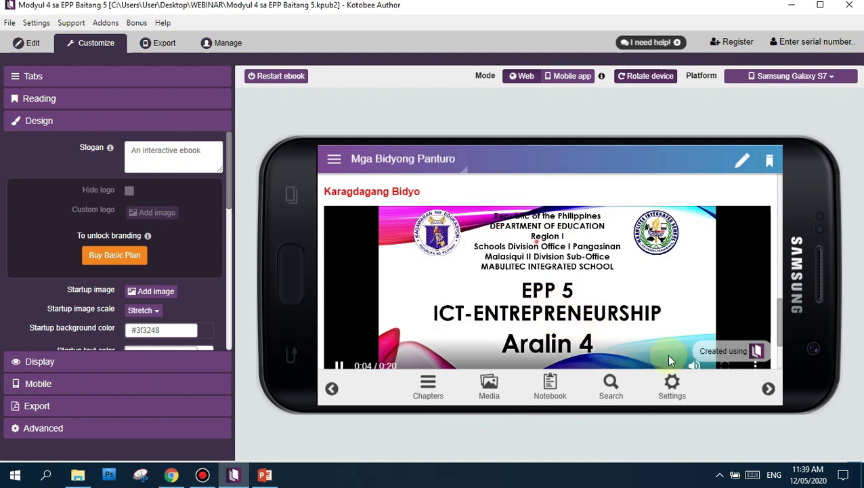
pyautogui.click(339, 365)
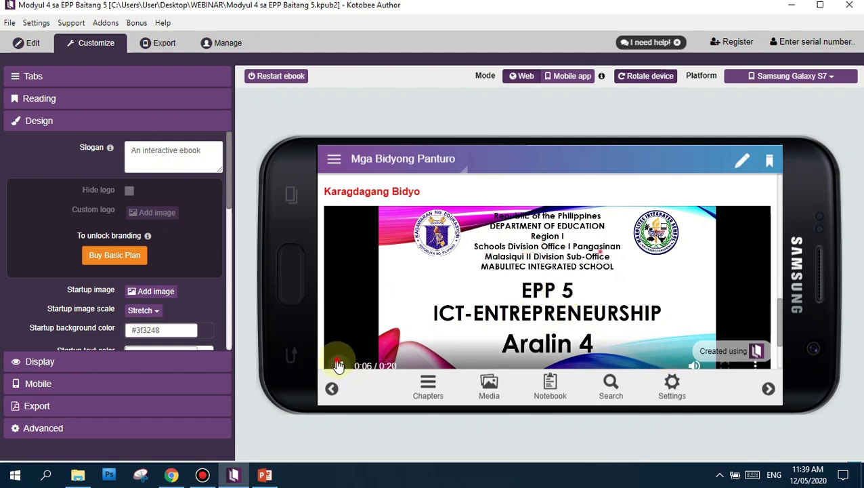
# Back in the editor, delete the inserted video, confirming Yes, then erase the Karagdagang Bidyo heading.
pyautogui.click(22, 45)
pyautogui.scroll(-10, 652, 251)
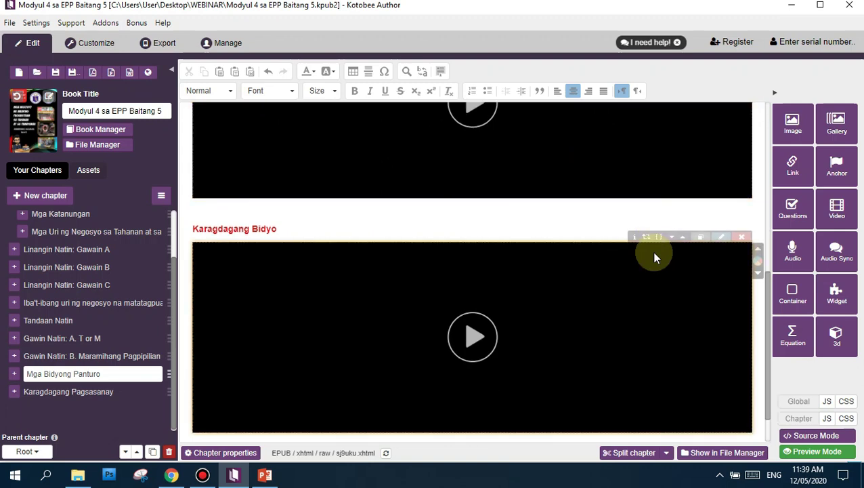
pyautogui.scroll(-1, 654, 256)
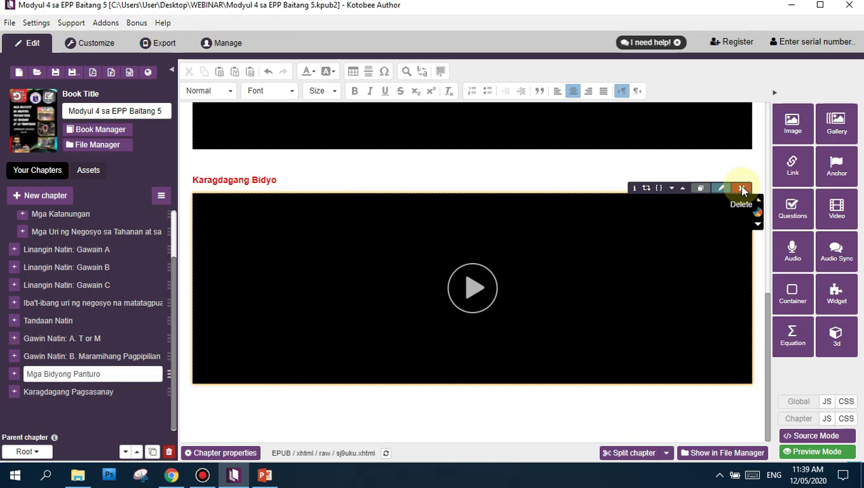
pyautogui.scroll(1, 742, 190)
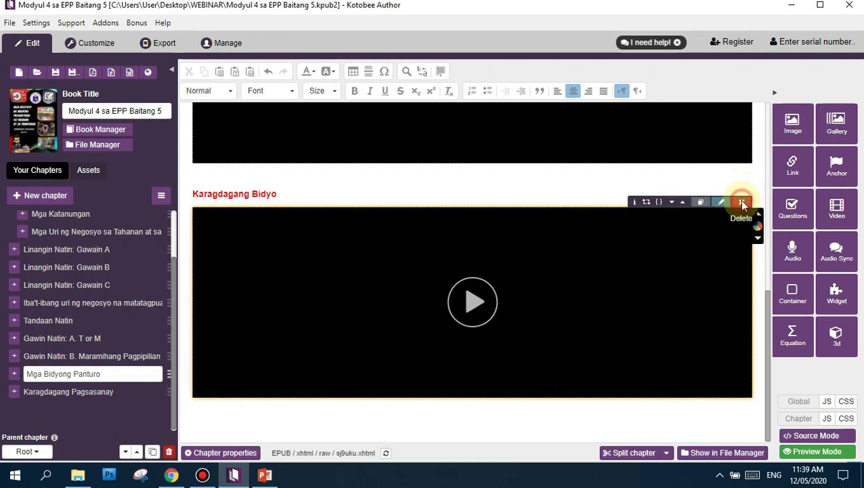
pyautogui.click(742, 202)
pyautogui.click(511, 150)
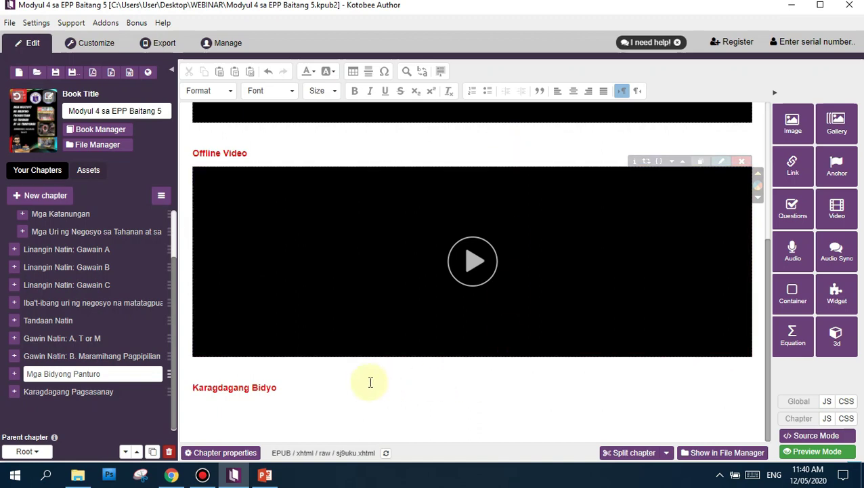
pyautogui.moveTo(339, 387); pyautogui.dragTo(190, 378)
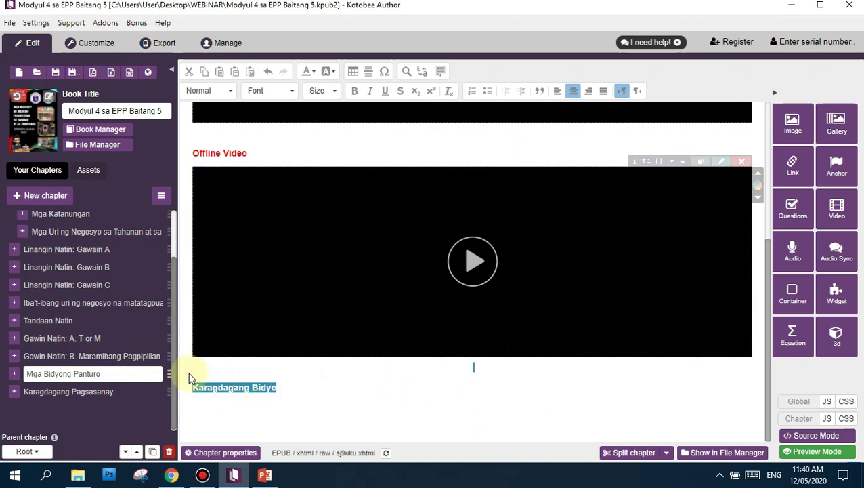
pyautogui.press('BackSpace')
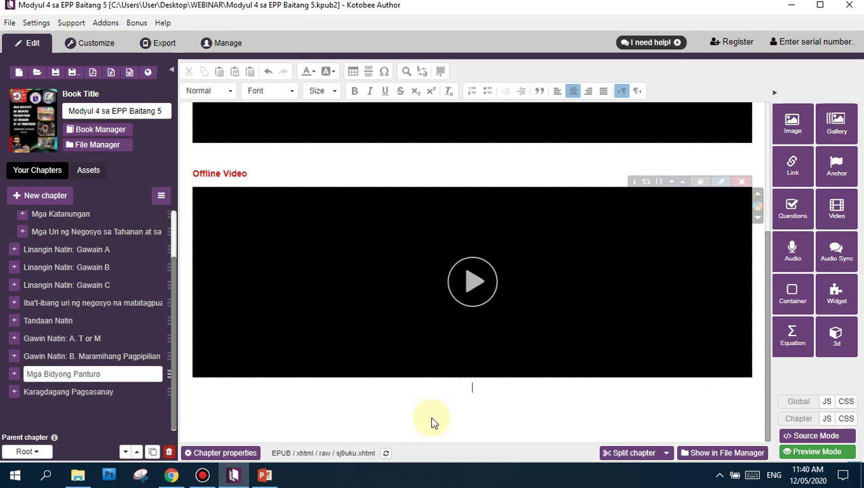
pyautogui.click(265, 474)
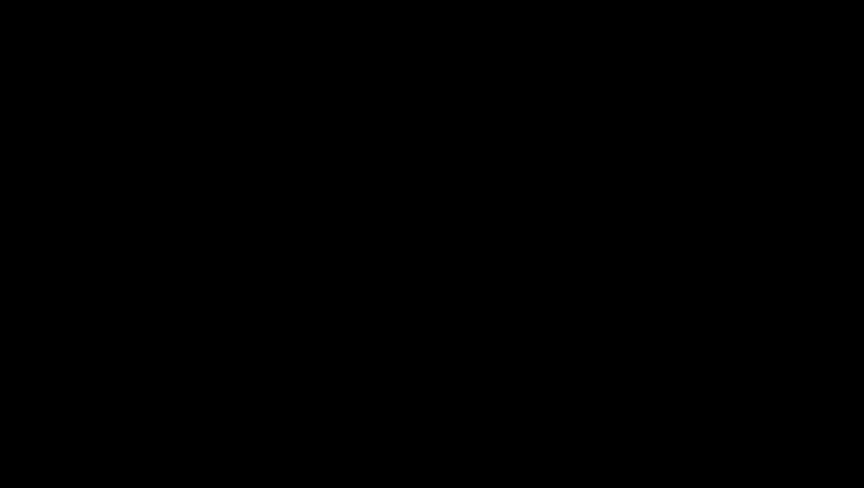